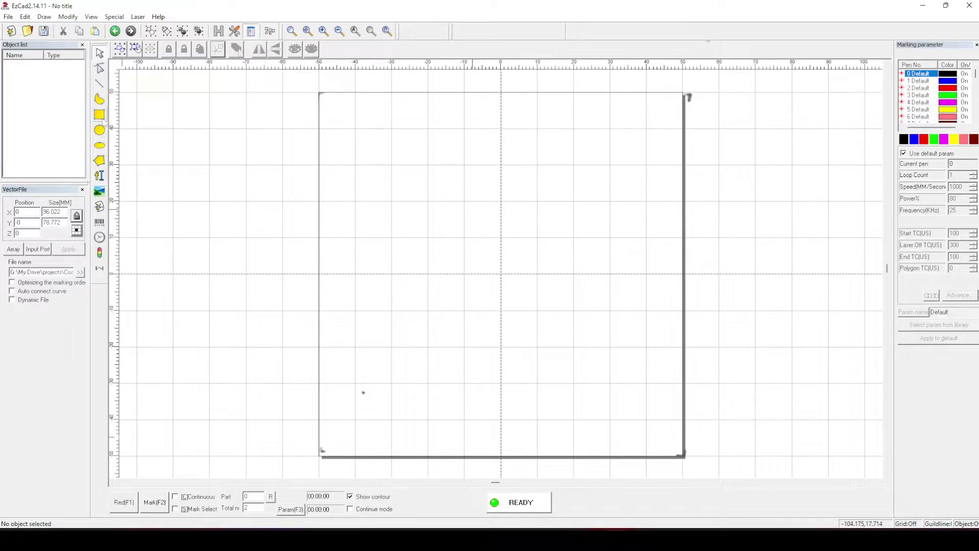
Place a TEXT object, enlarge it to about 29.5 × 10.2 mm, and centre it
click(100, 176)
click(447, 254)
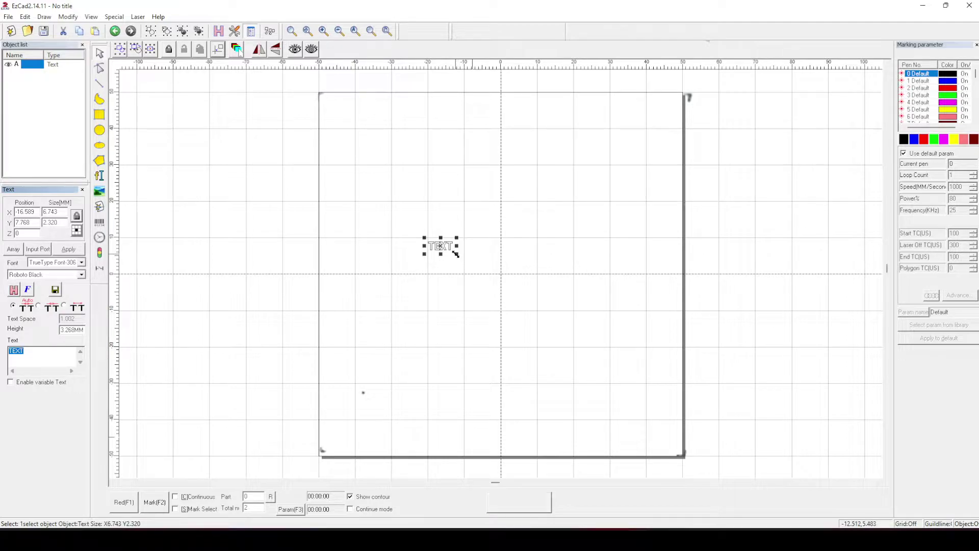
drag(457, 254, 544, 328)
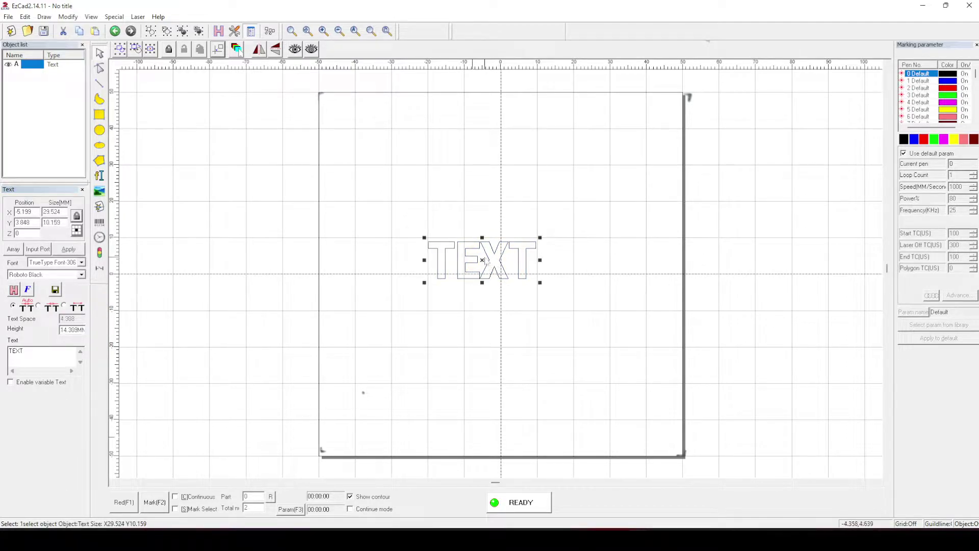
drag(482, 260, 499, 273)
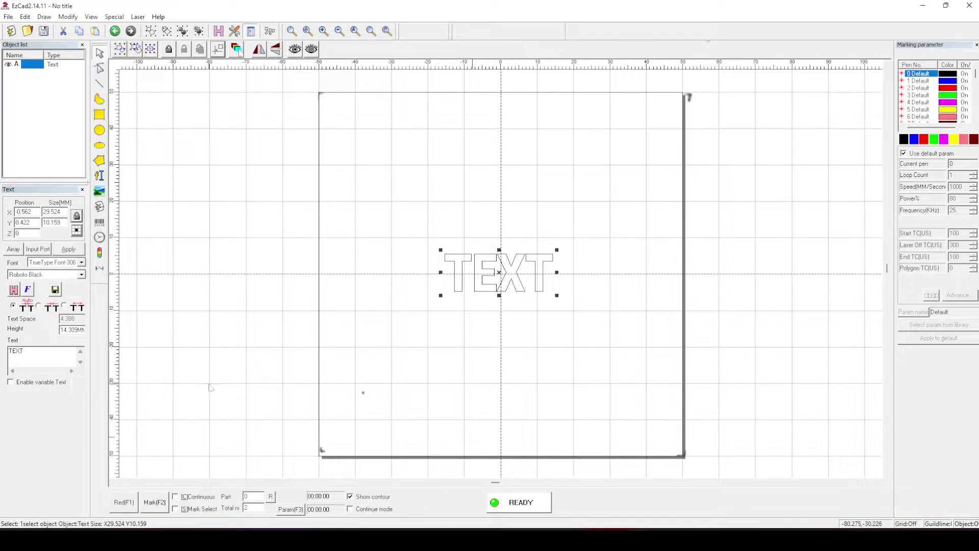
Preview the text with the red light, then move it lower and preview again
click(131, 510)
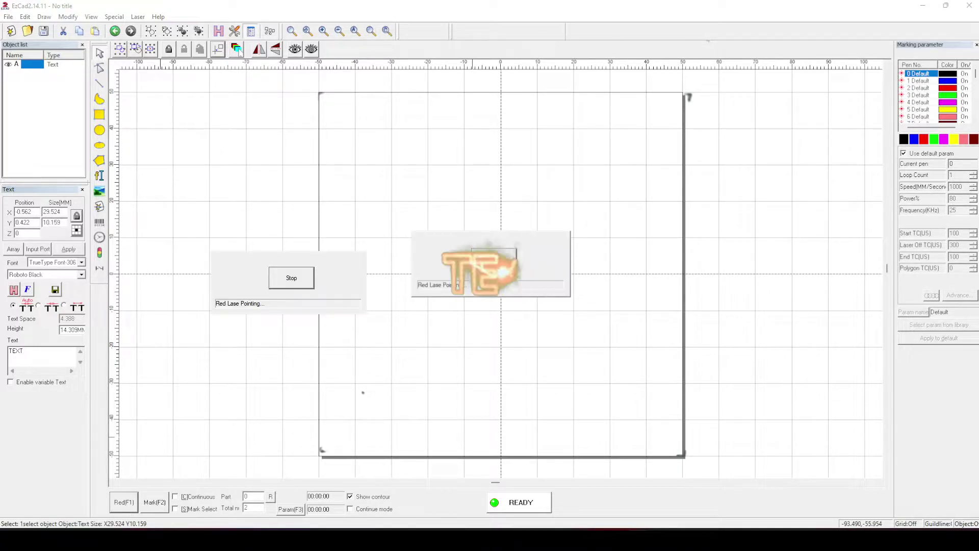
click(289, 279)
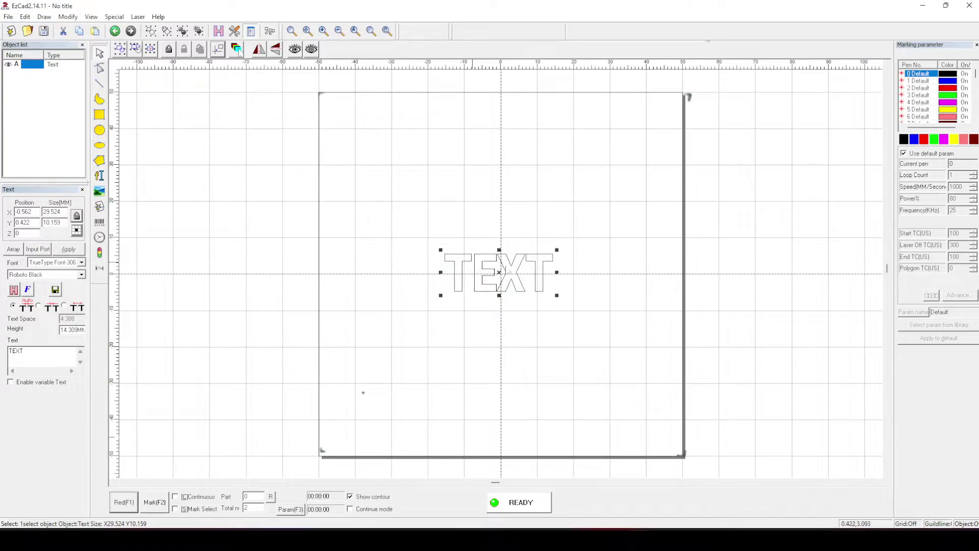
drag(501, 275, 506, 341)
click(123, 501)
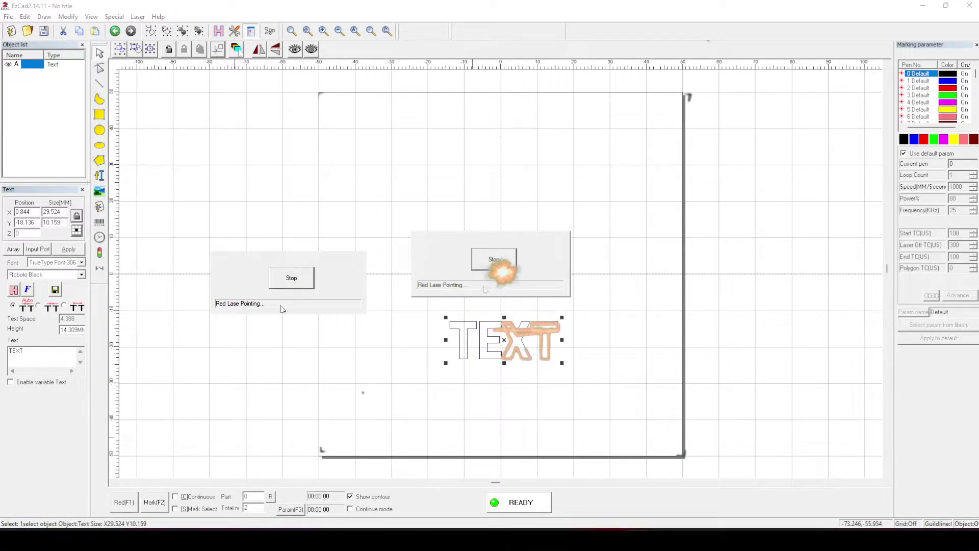
Move the text up near the top (about X −3.2, Y 31.5 mm) and recheck with red light
click(284, 283)
drag(505, 342, 490, 160)
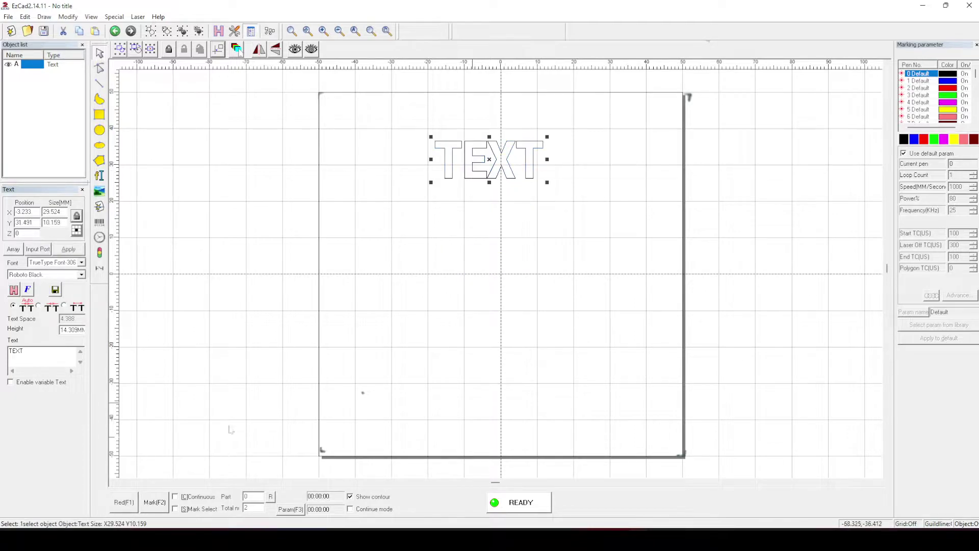
click(123, 502)
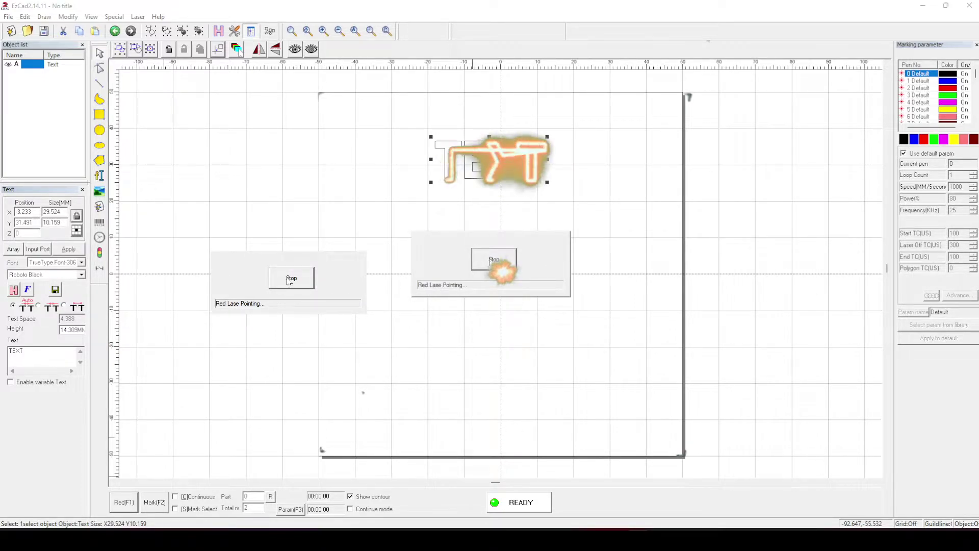
click(499, 265)
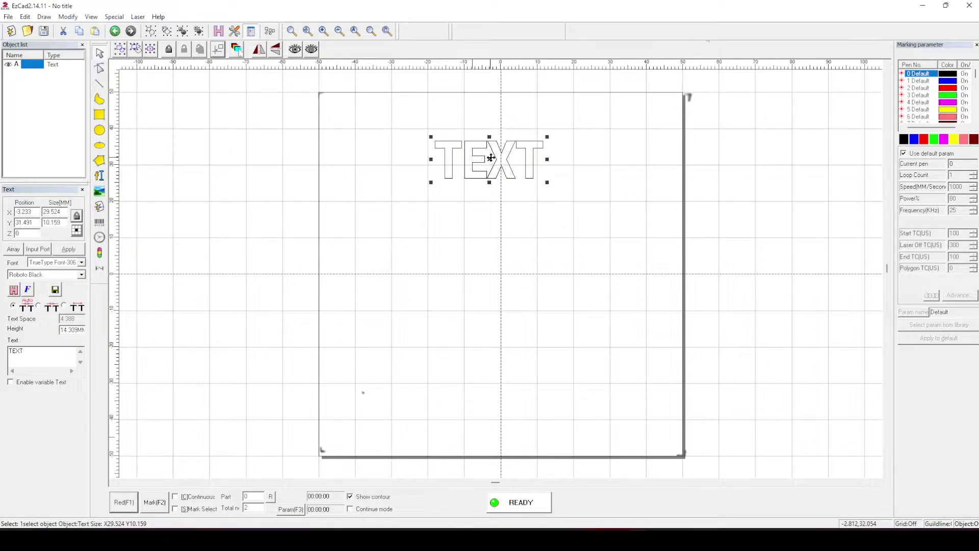
Delete the TEXT object and import the abbie1.ai monogram vector file
key(Delete)
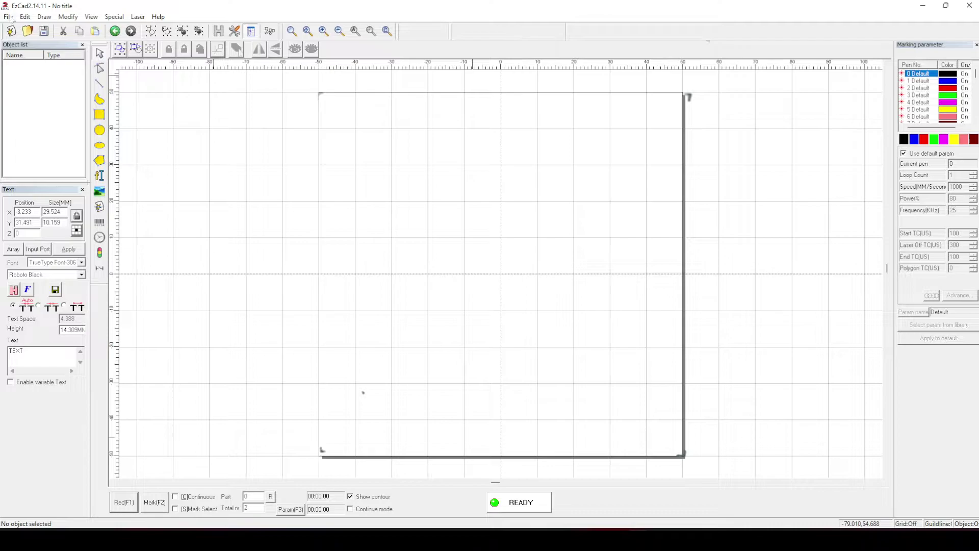
click(8, 17)
click(107, 79)
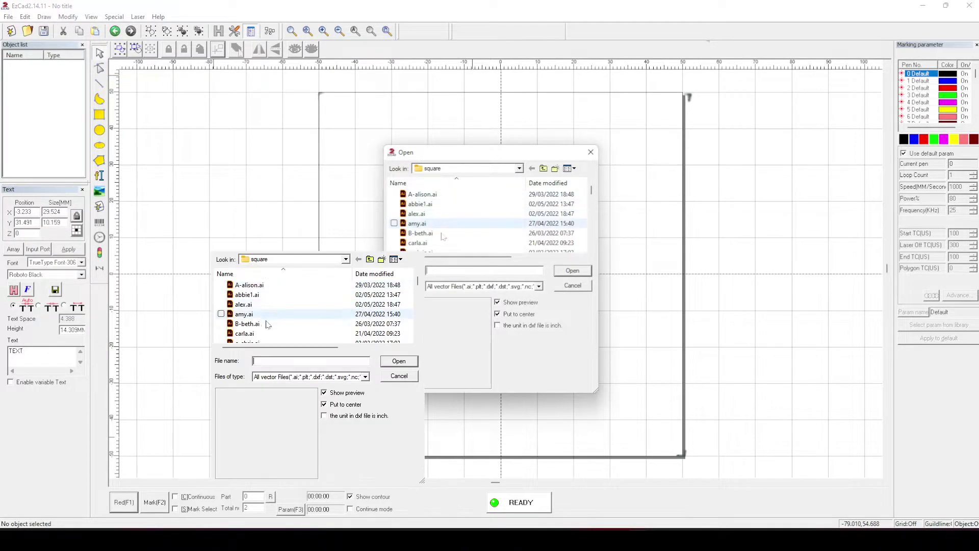
double_click(431, 205)
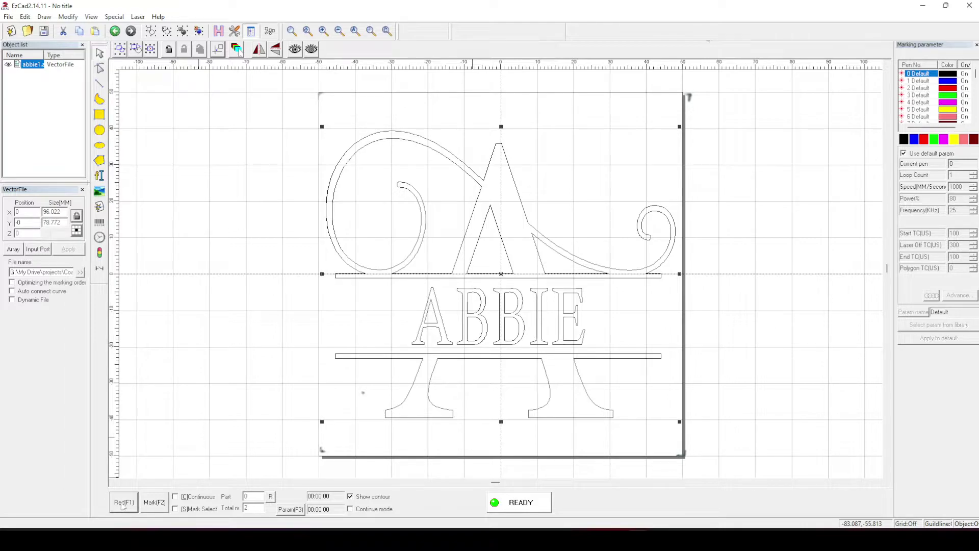
click(122, 502)
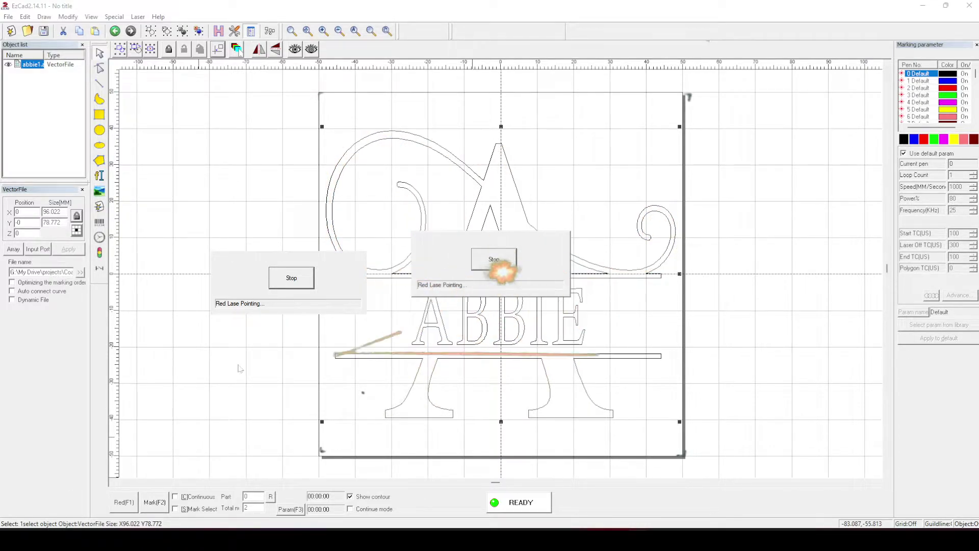
click(495, 261)
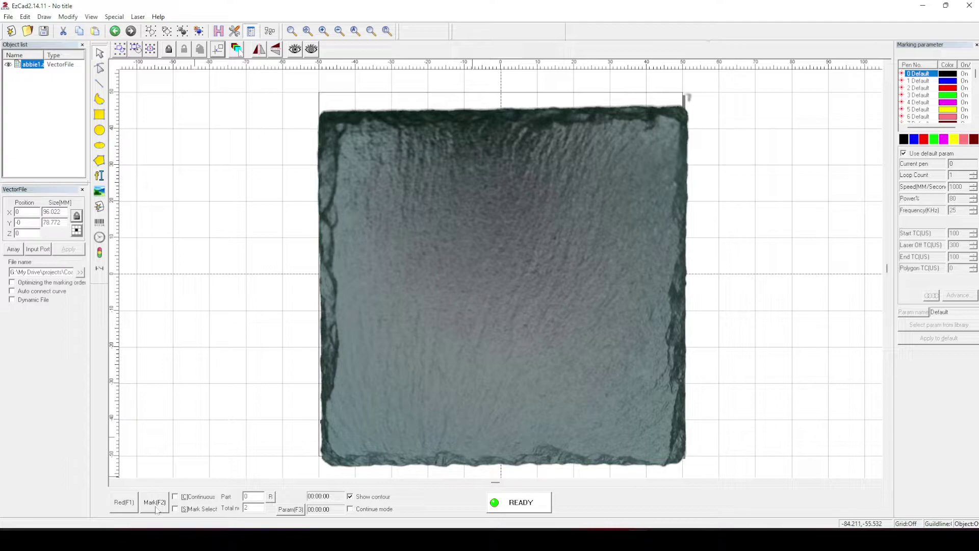
click(128, 506)
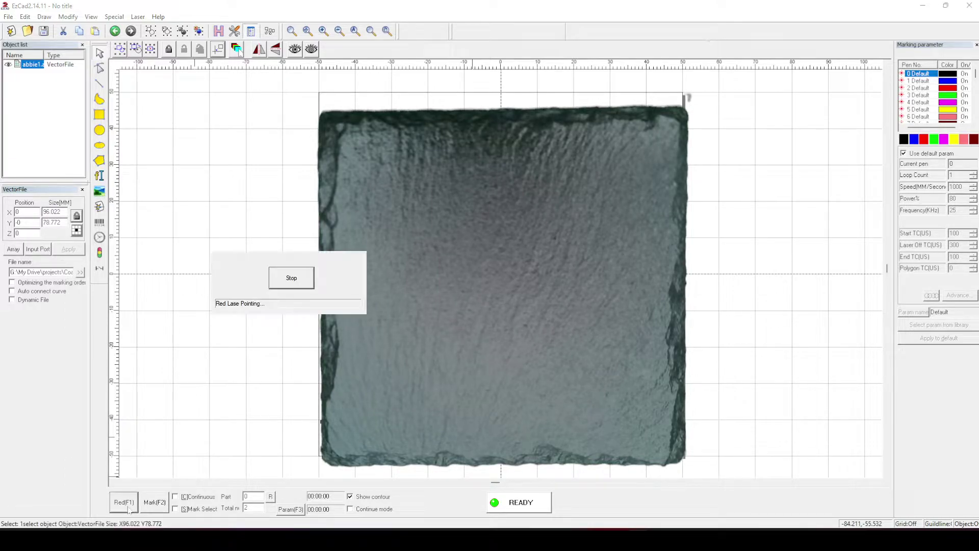
click(303, 284)
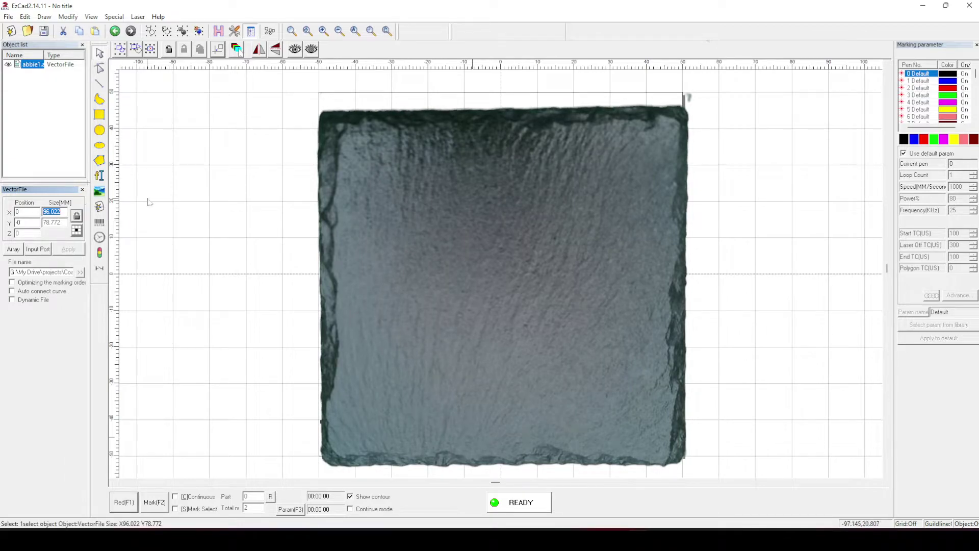
Resize the monogram to 89 mm wide (89 × 73.011 mm) and trace it with the red light
text(89)
key(Return)
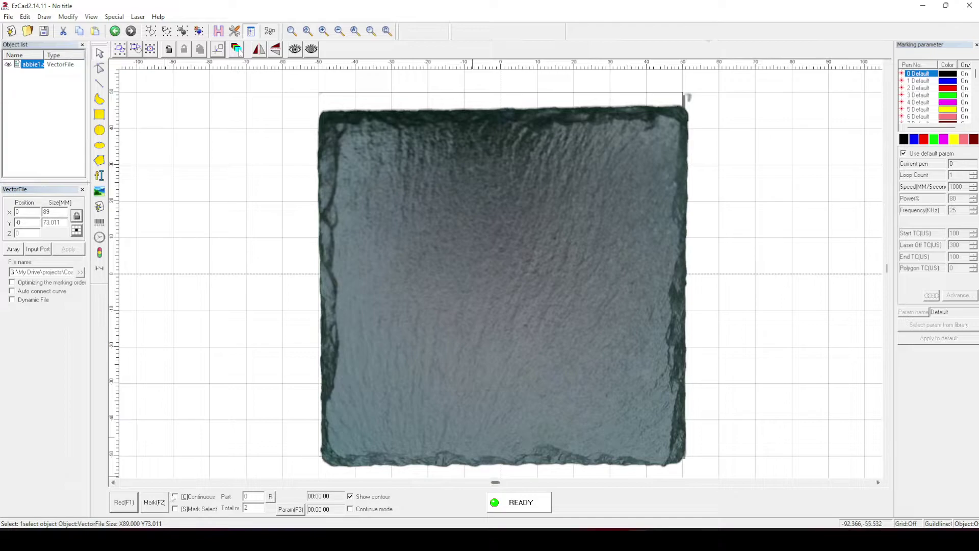
click(125, 503)
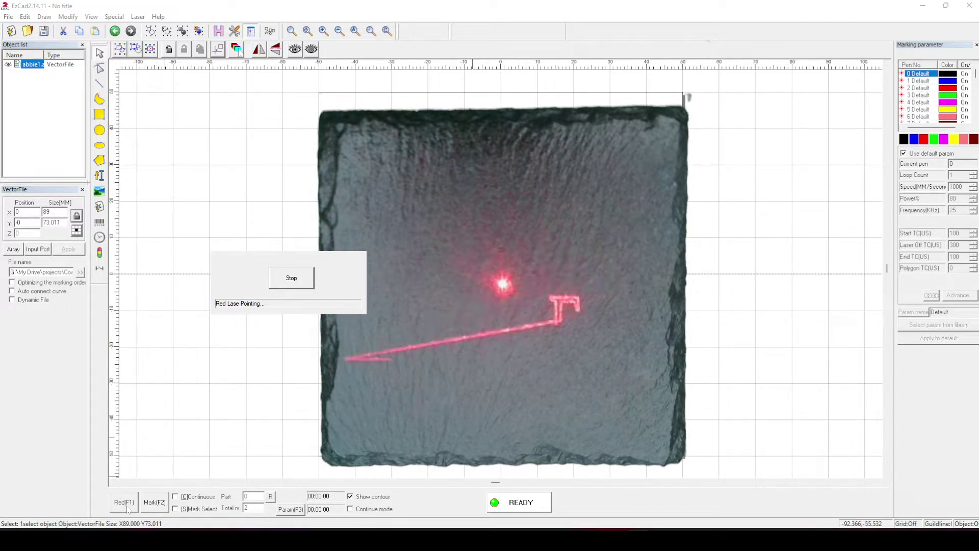
Stop the red-light preview and delete the monogram design
click(275, 275)
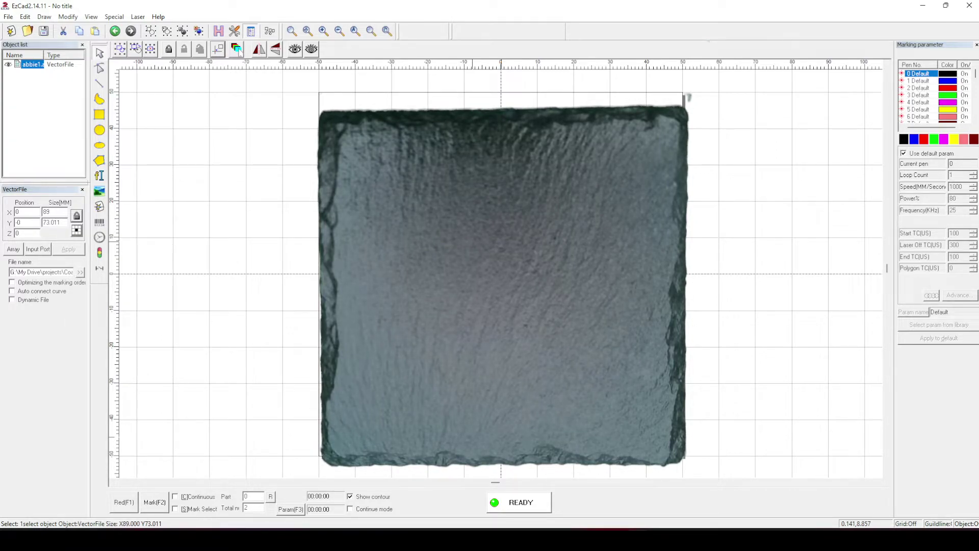
key(Delete)
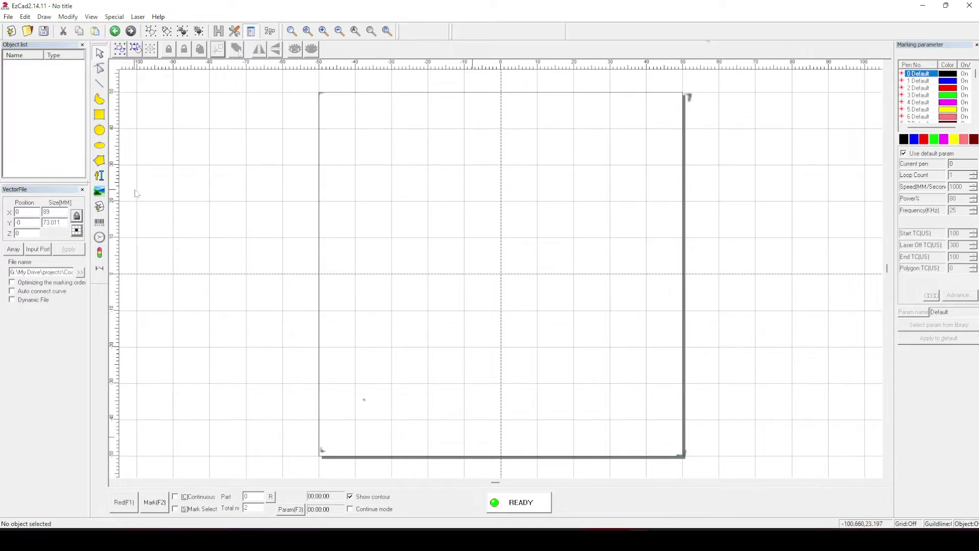
Draw a circle and set its size to 38.7 × 38.7 mm
click(100, 130)
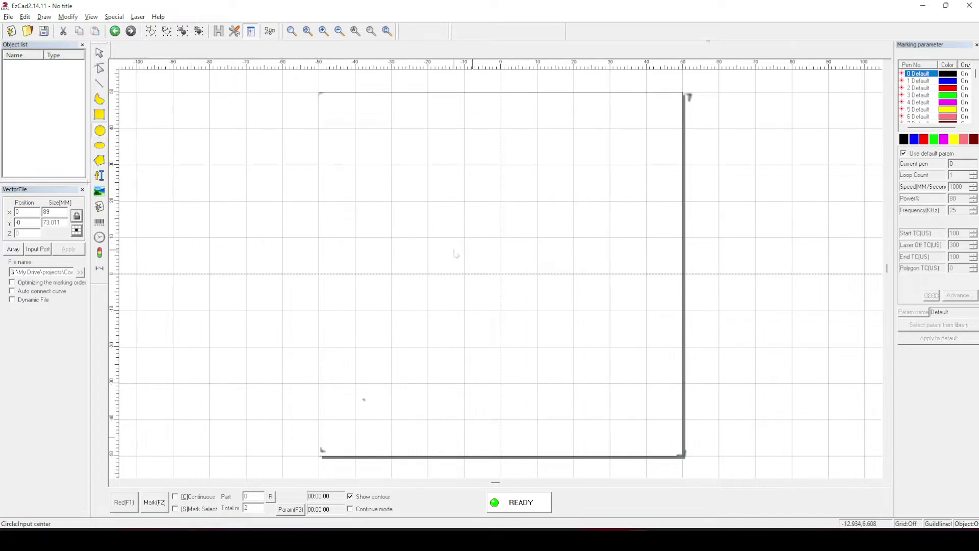
drag(455, 251, 512, 293)
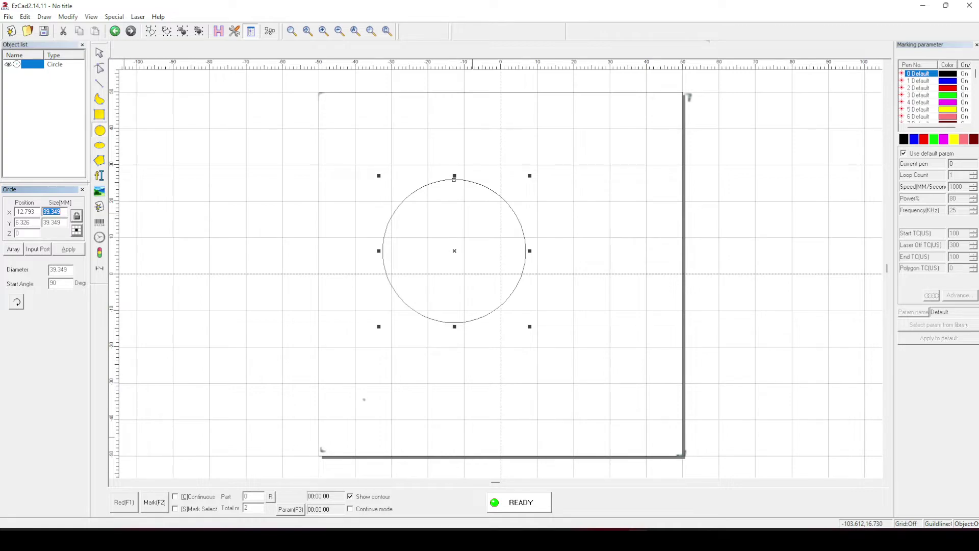
text(38.7)
key(Return)
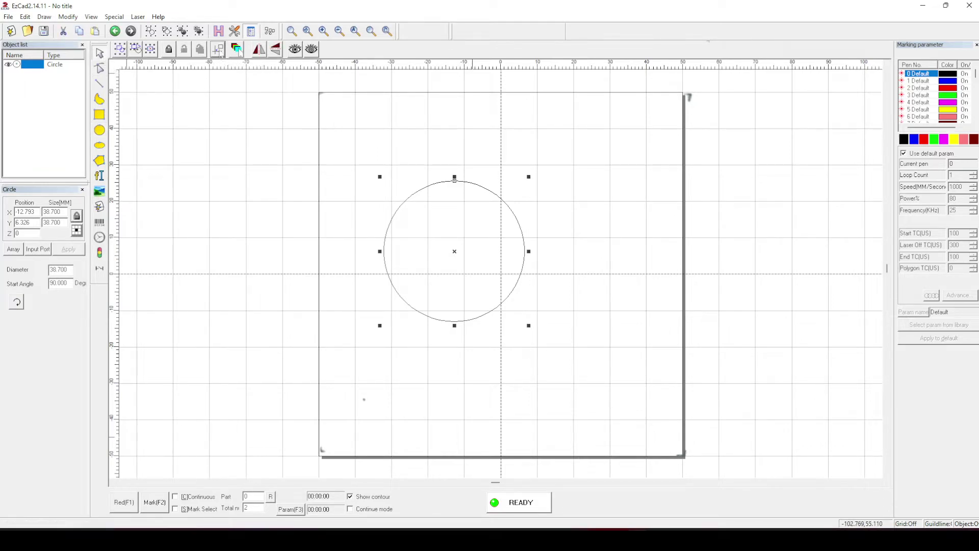
Centre the circle at X 0, Y 0 and trace its outline with the red light
click(218, 49)
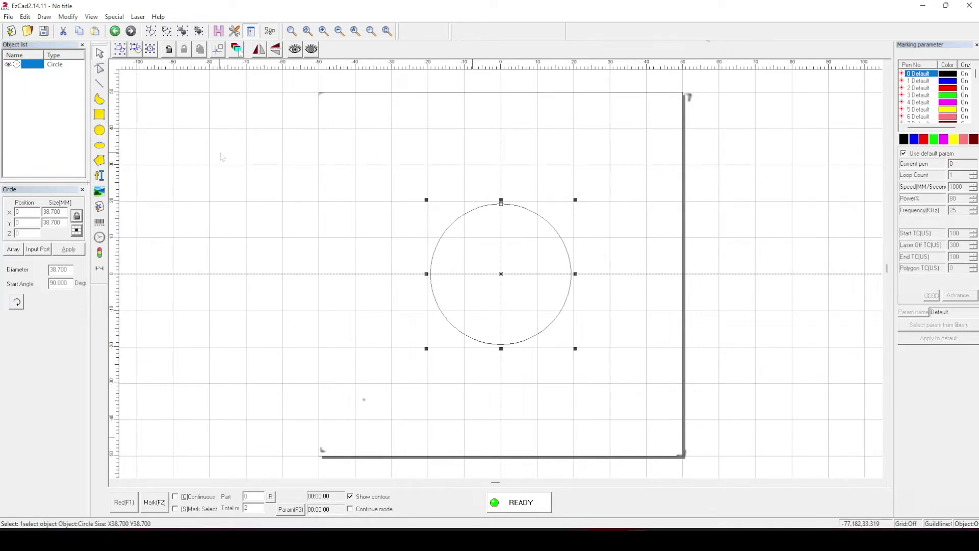
click(132, 505)
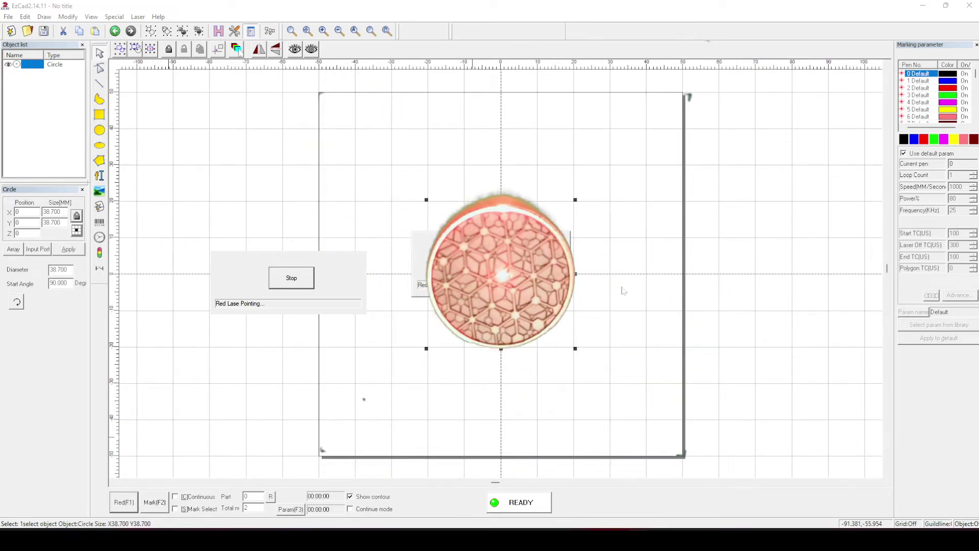
Stop the preview, shrink the circle to 37.7 mm diameter, and trace it again
click(293, 279)
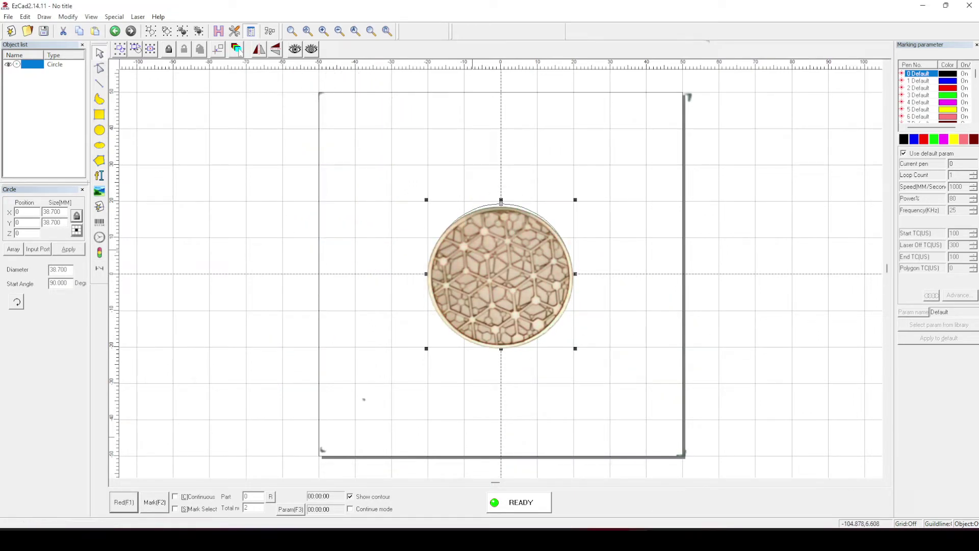
double_click(51, 211)
key(Return)
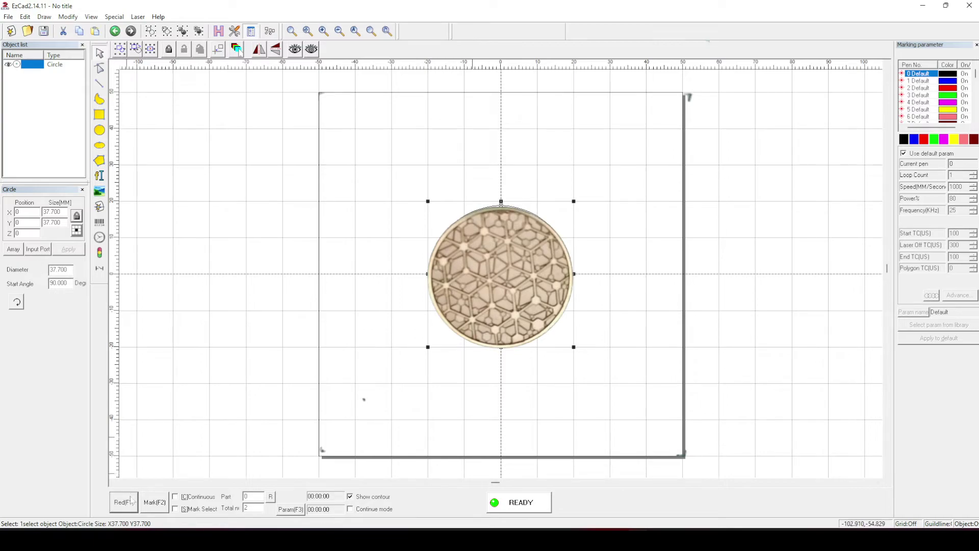
click(131, 502)
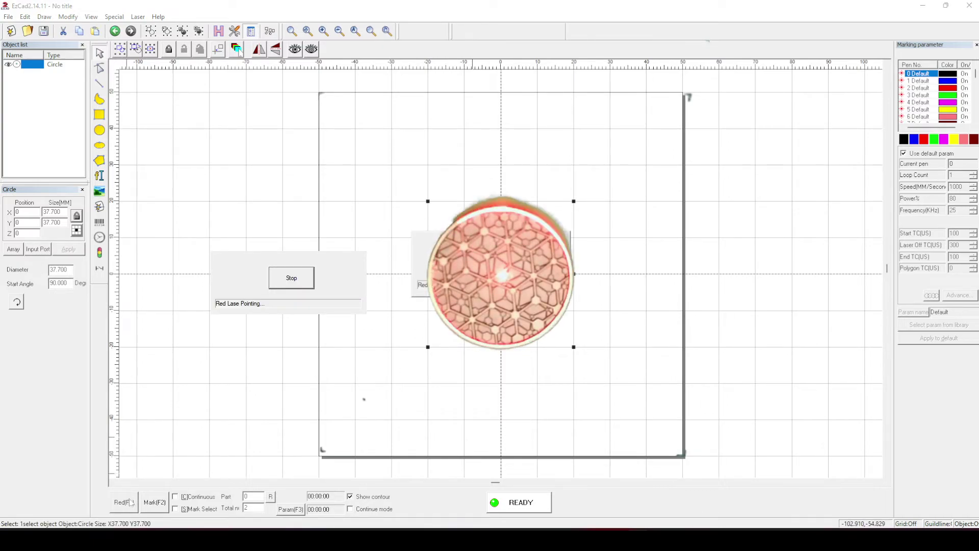